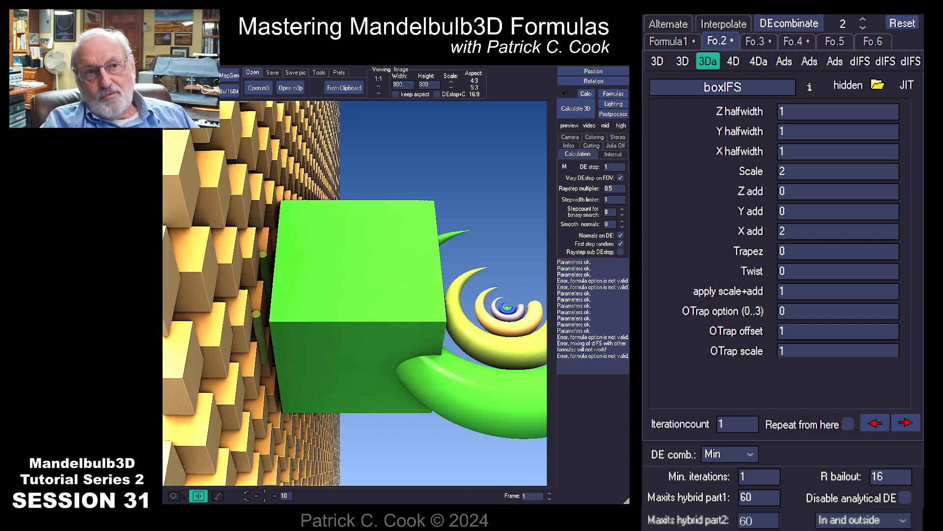
Step: Examine the CommaIFS, boxIFS, columnsIFS and TilingIFS settings in formula slots 1 to 4
{"action": "left_click", "coordinate": [668, 42]}
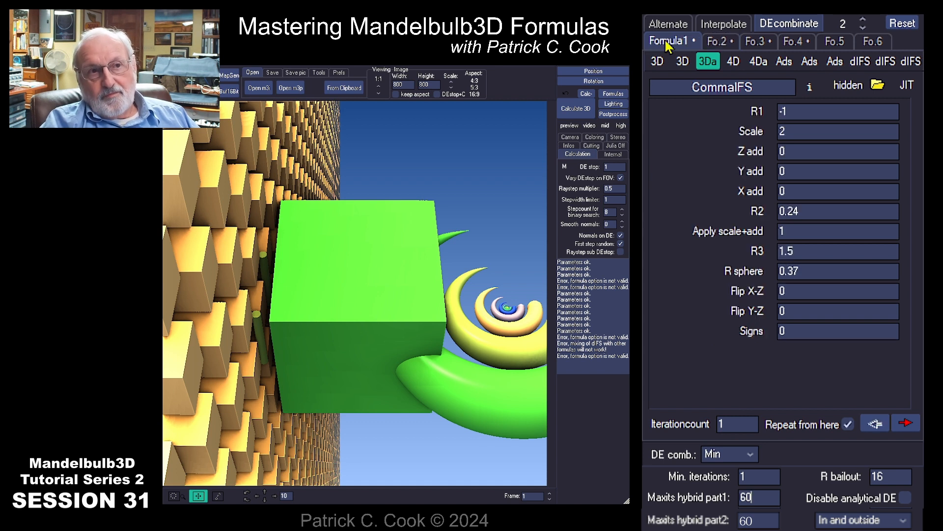
{"action": "left_click", "coordinate": [712, 41]}
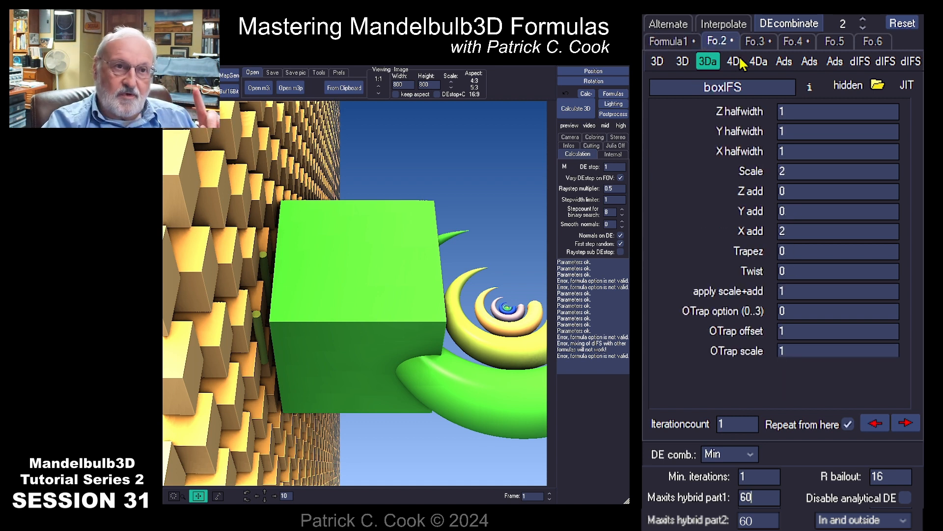
{"action": "left_click", "coordinate": [757, 41]}
{"action": "left_click", "coordinate": [794, 43]}
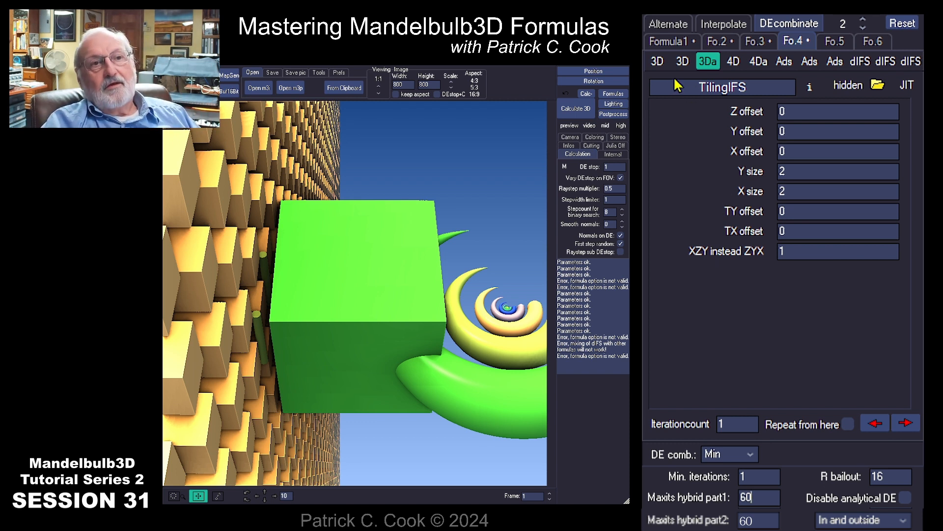
{"action": "left_click", "coordinate": [668, 43]}
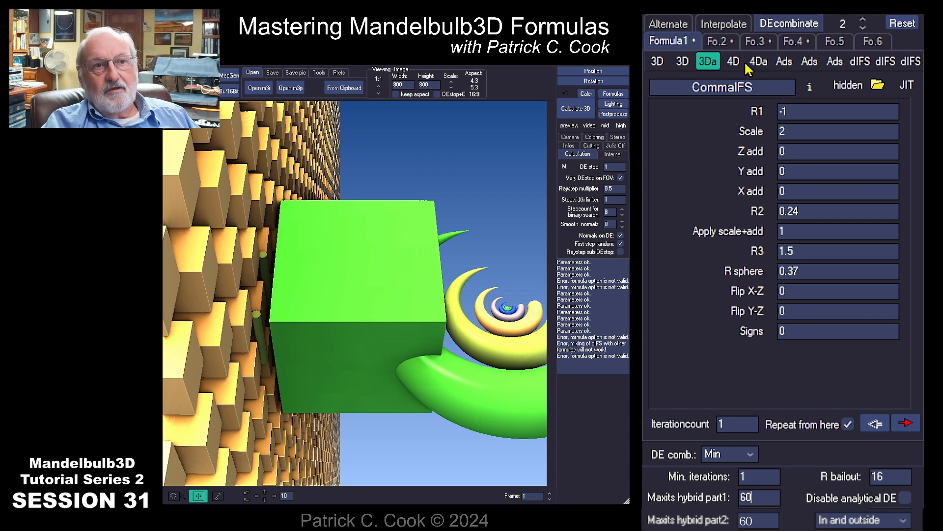
{"action": "left_click", "coordinate": [722, 43]}
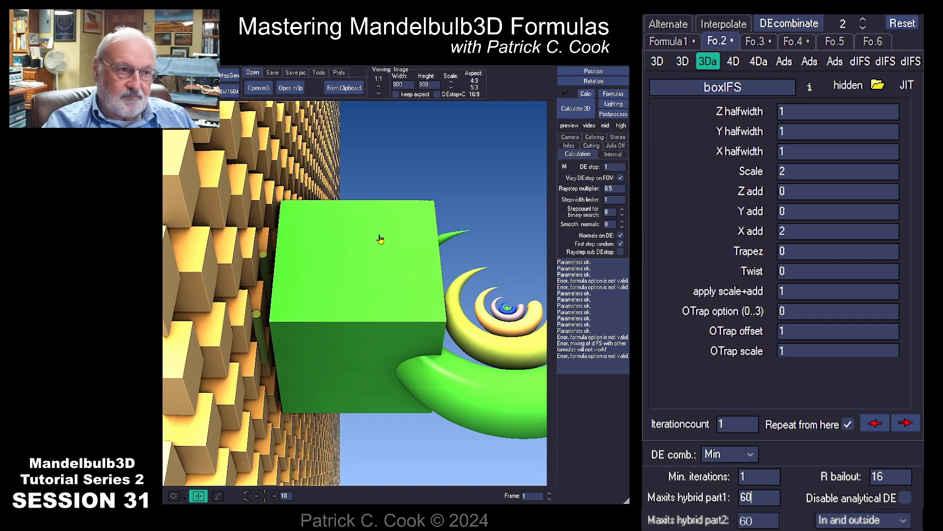
{"action": "left_click", "coordinate": [755, 42]}
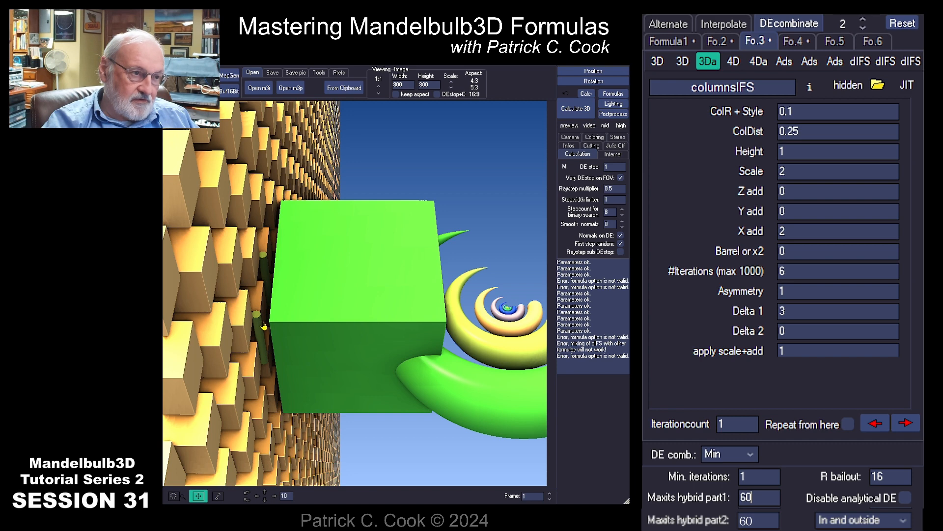
{"action": "left_click", "coordinate": [794, 41]}
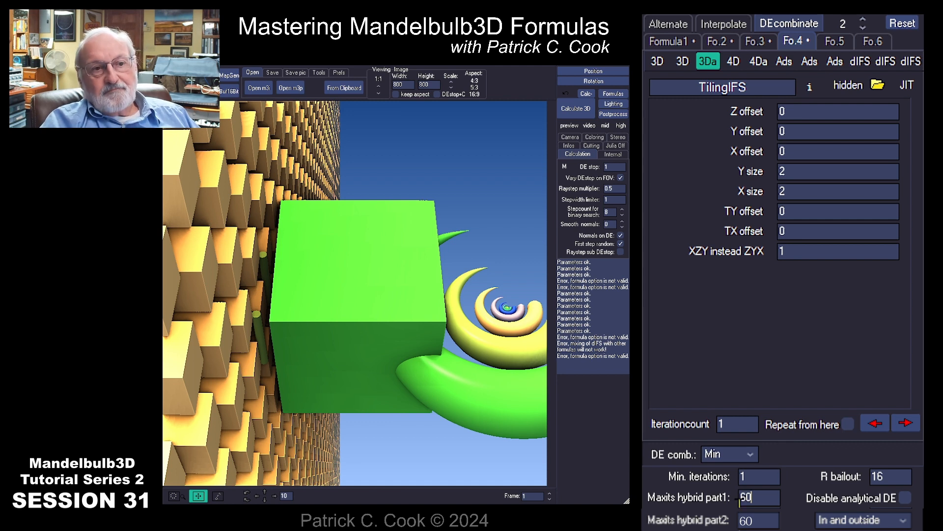
Step: Return to the CommaIFS formula, set Maxits hybrid part1 to 30 and recalculate the 3D image
{"action": "left_click", "coordinate": [671, 41]}
{"action": "left_click", "coordinate": [764, 499]}
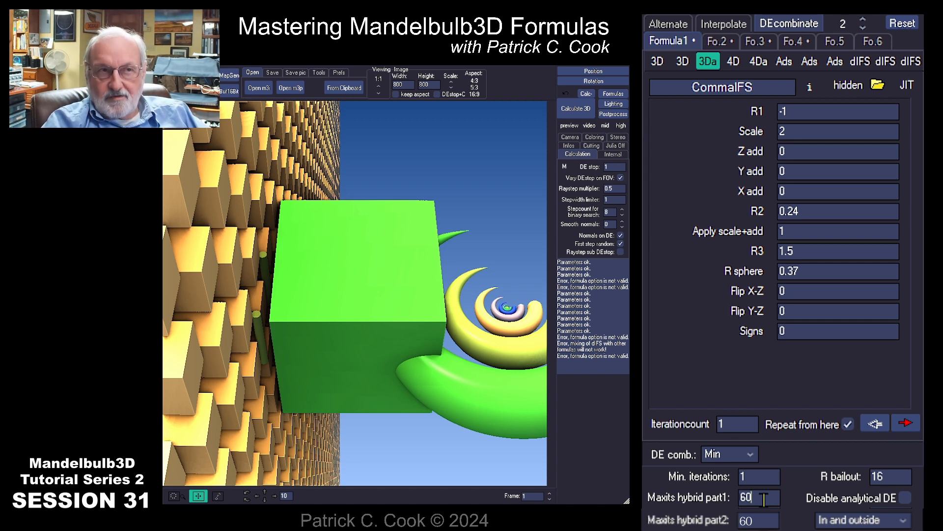
{"action": "left_click_drag", "start_coordinate": [764, 499], "coordinate": [740, 499]}
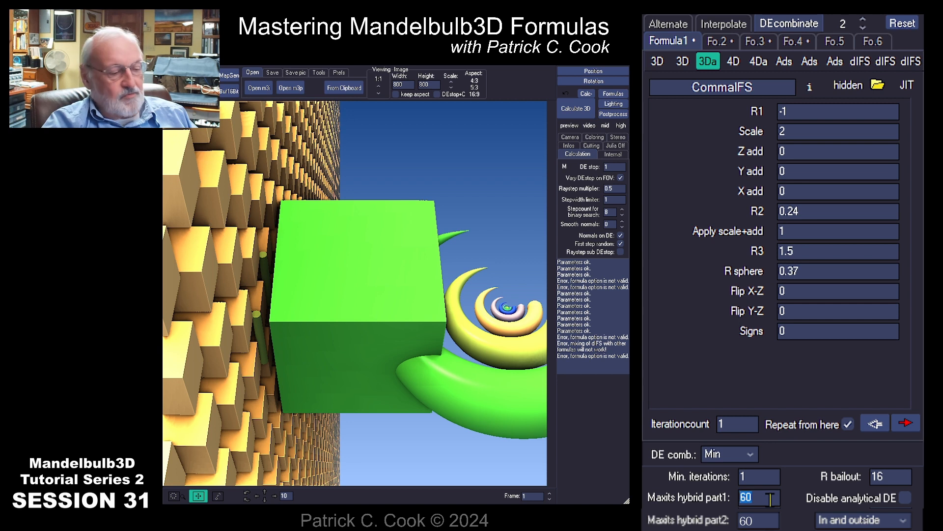
{"action": "type", "text": "30"}
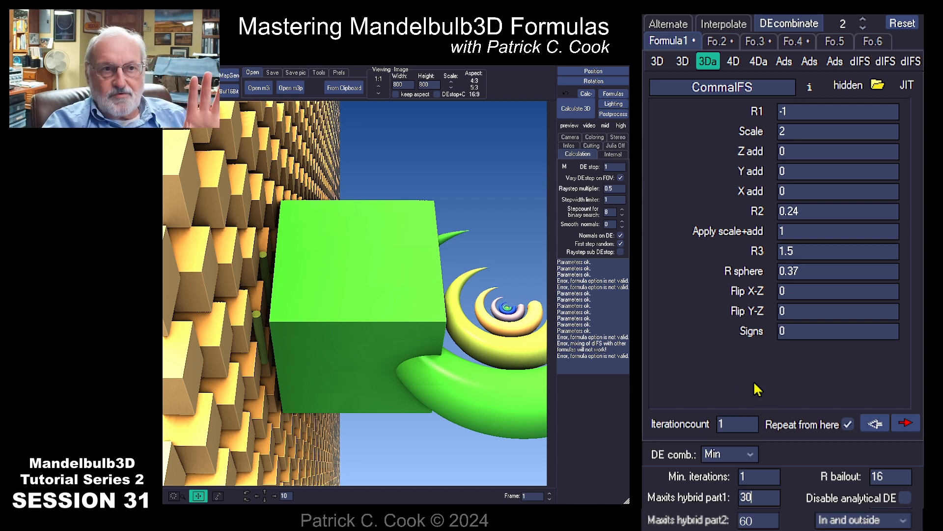
{"action": "left_click", "coordinate": [570, 110]}
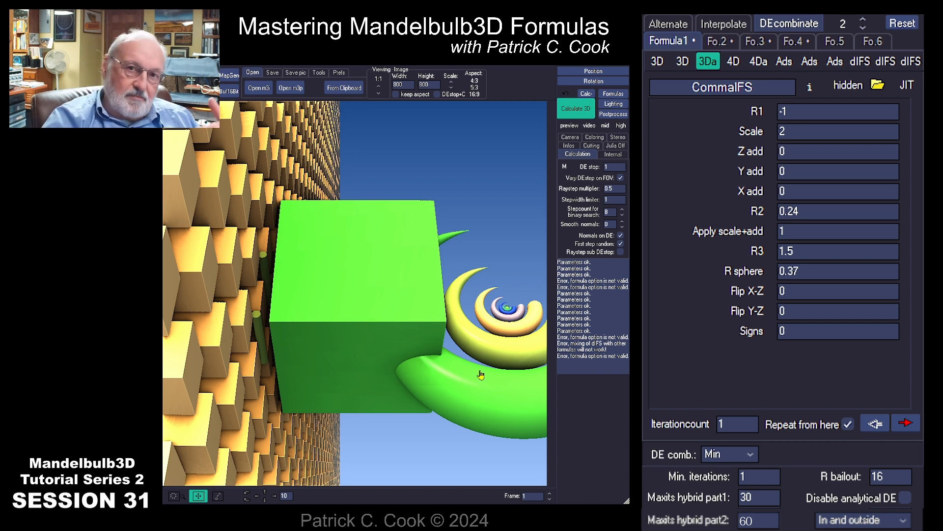
Step: Recalculate the image with Maxits hybrid part1 at 15 and again at 10
{"action": "double_click", "coordinate": [767, 497]}
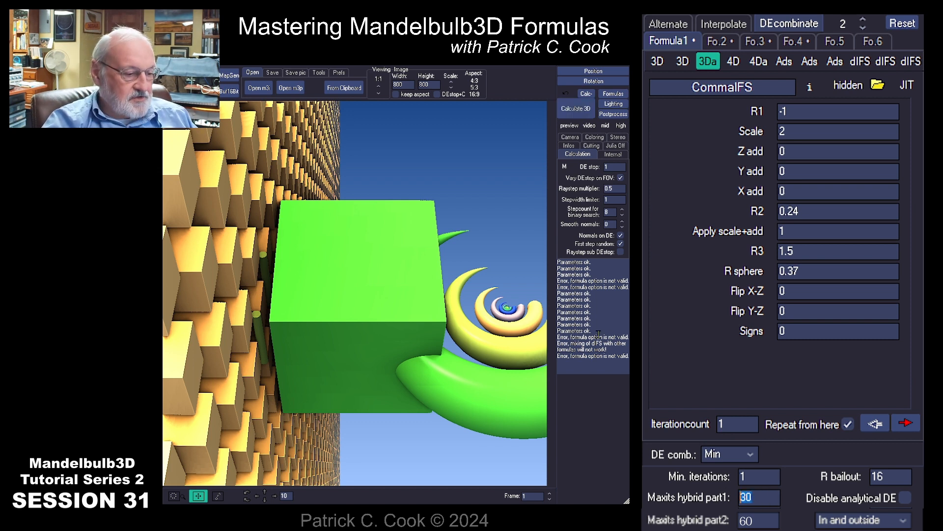
{"action": "type", "text": "15"}
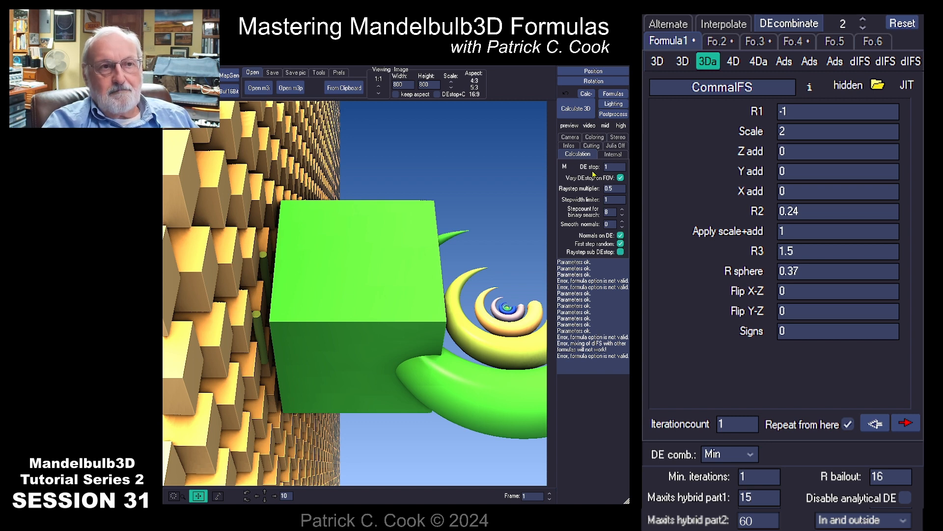
{"action": "left_click", "coordinate": [576, 108]}
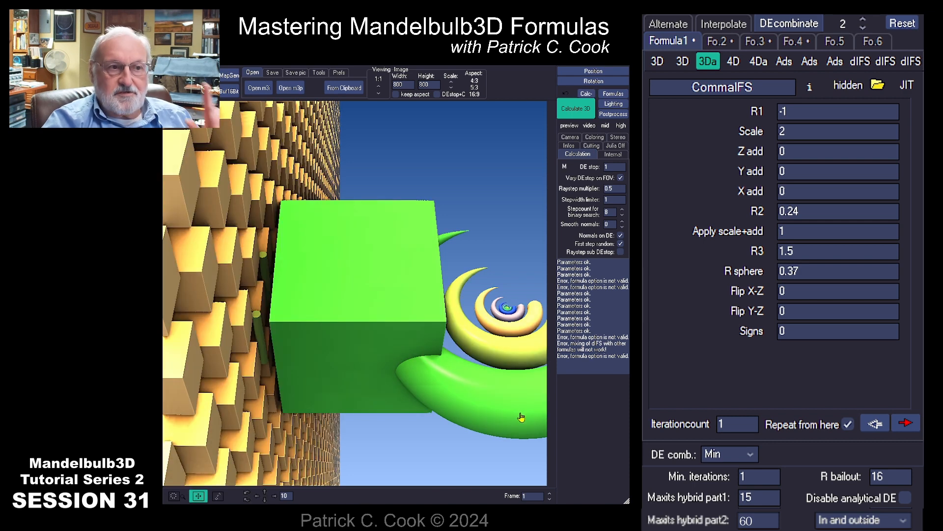
{"action": "left_click_drag", "start_coordinate": [754, 498], "coordinate": [707, 498]}
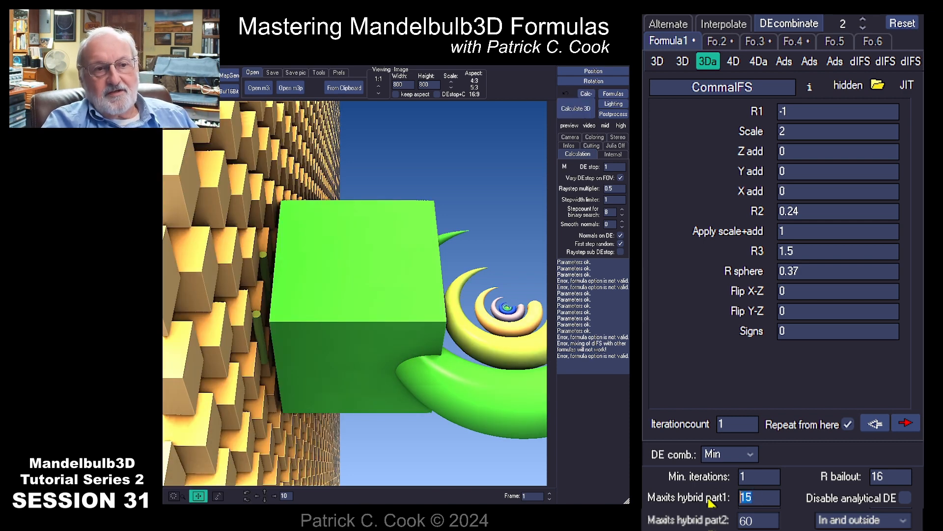
{"action": "type", "text": "10"}
{"action": "left_click", "coordinate": [576, 108]}
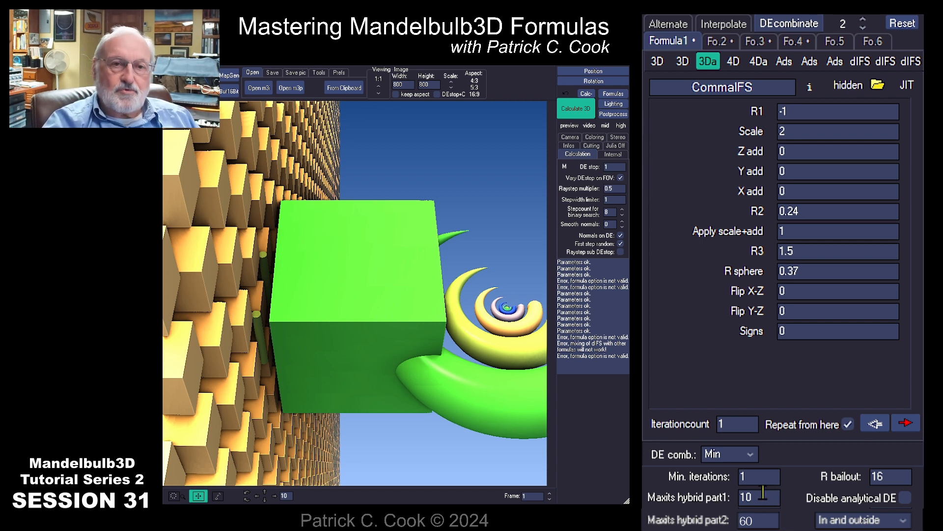
Step: Lower Maxits hybrid part1 to 5 and again to 1, recalculating the image for each value
{"action": "double_click", "coordinate": [761, 497]}
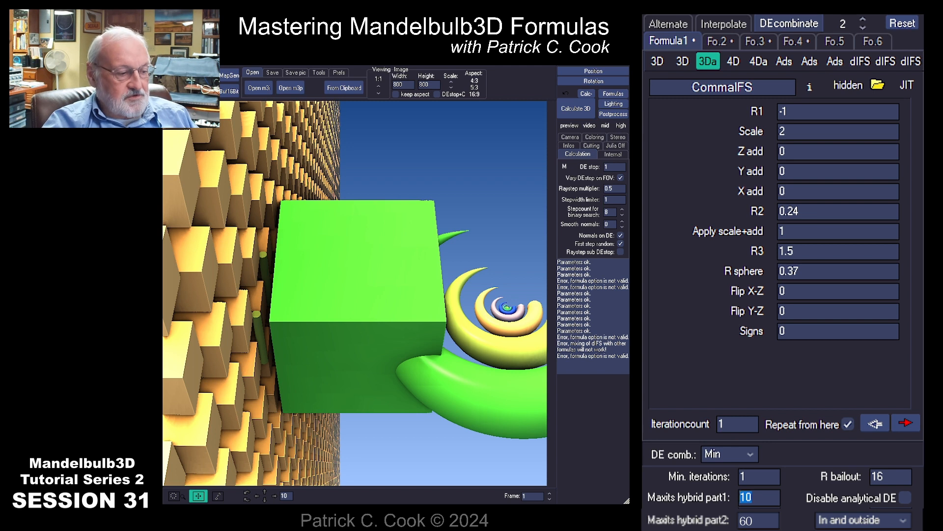
{"action": "type", "text": "5"}
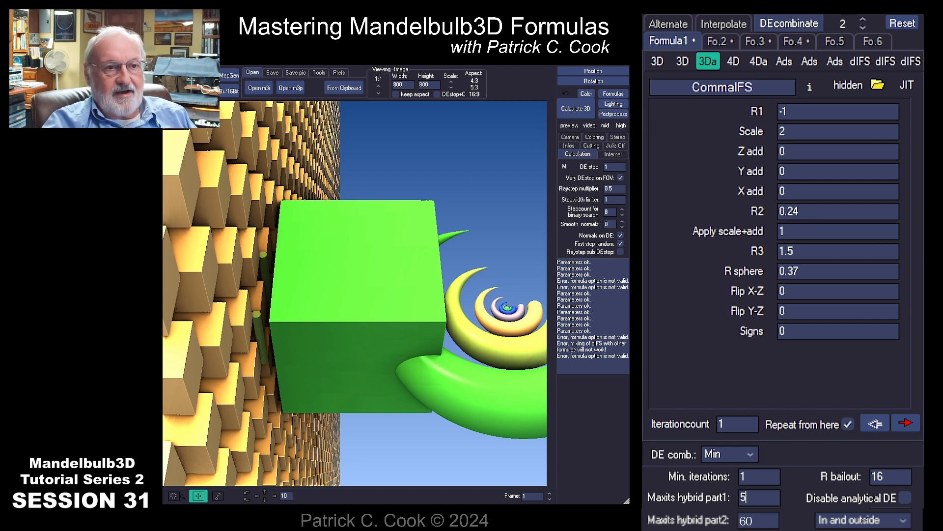
{"action": "left_click", "coordinate": [575, 108]}
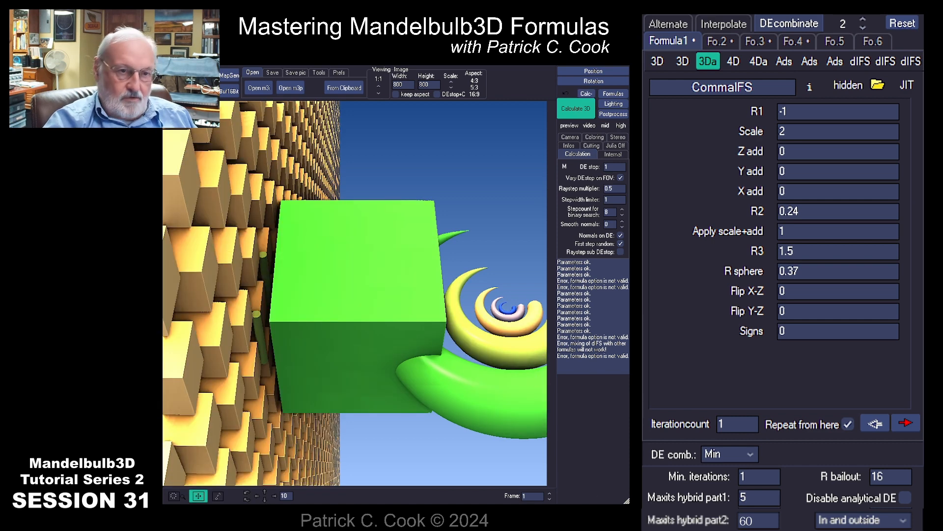
{"action": "double_click", "coordinate": [744, 498]}
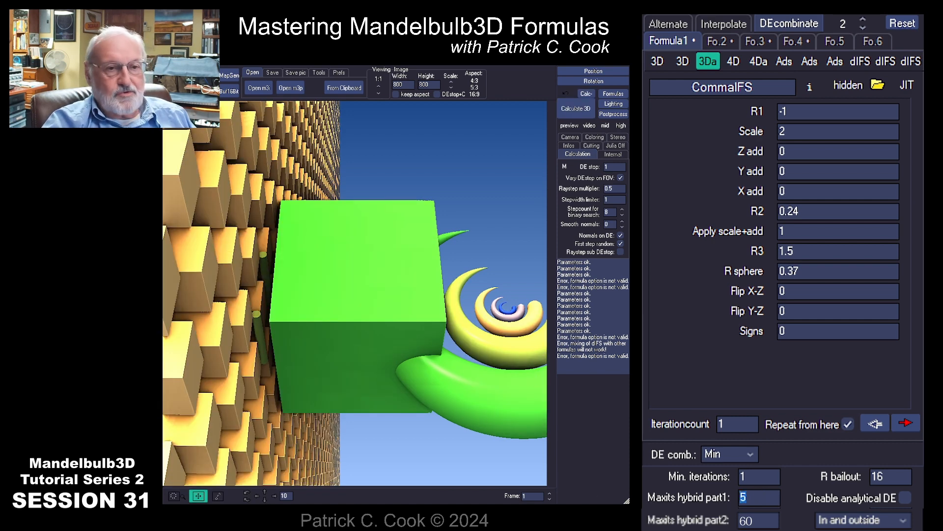
{"action": "type", "text": "1"}
{"action": "left_click", "coordinate": [576, 108]}
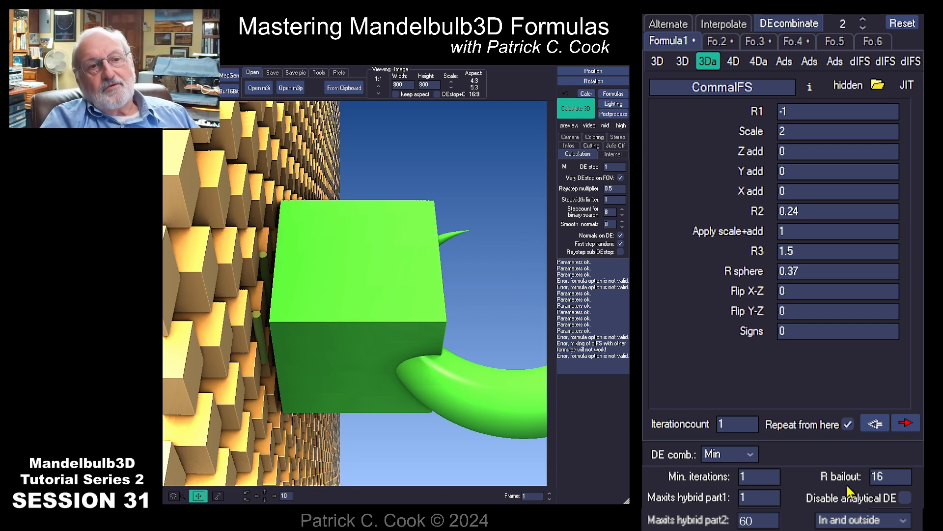
Step: Raise Maxits hybrid part1 to 2 and again to 3, recalculating the image for each value
{"action": "double_click", "coordinate": [743, 497]}
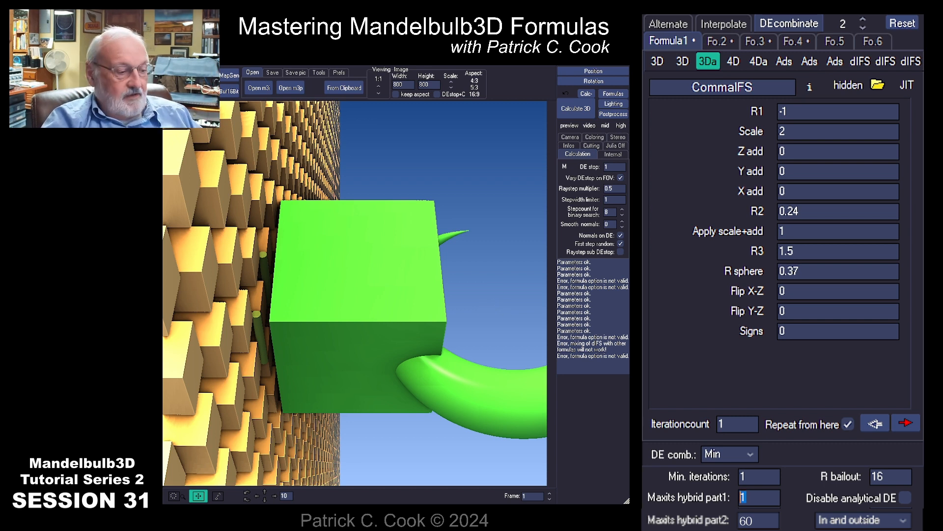
{"action": "type", "text": "2"}
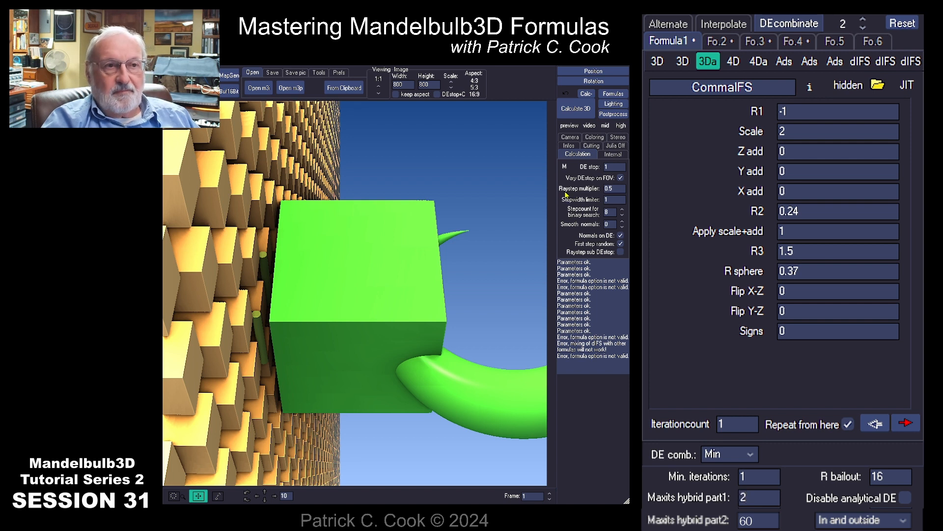
{"action": "left_click", "coordinate": [576, 108]}
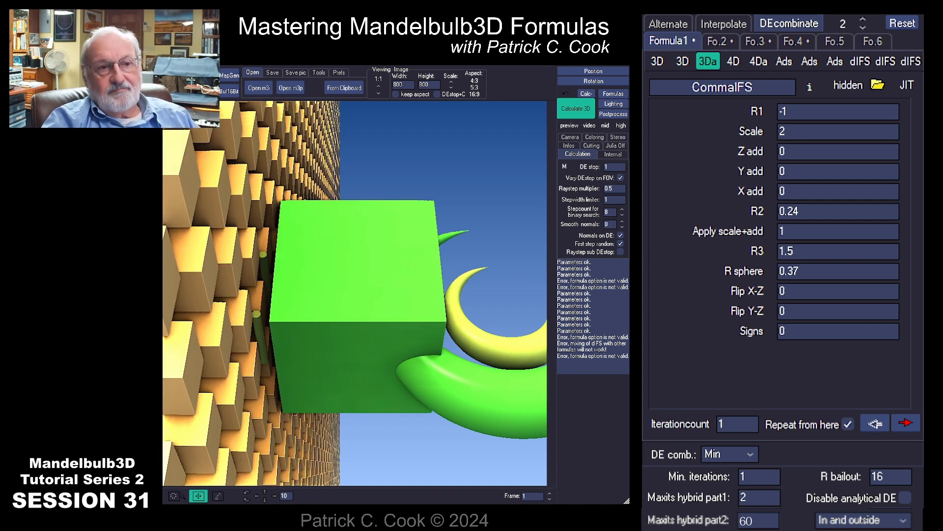
{"action": "double_click", "coordinate": [744, 497]}
{"action": "type", "text": "3"}
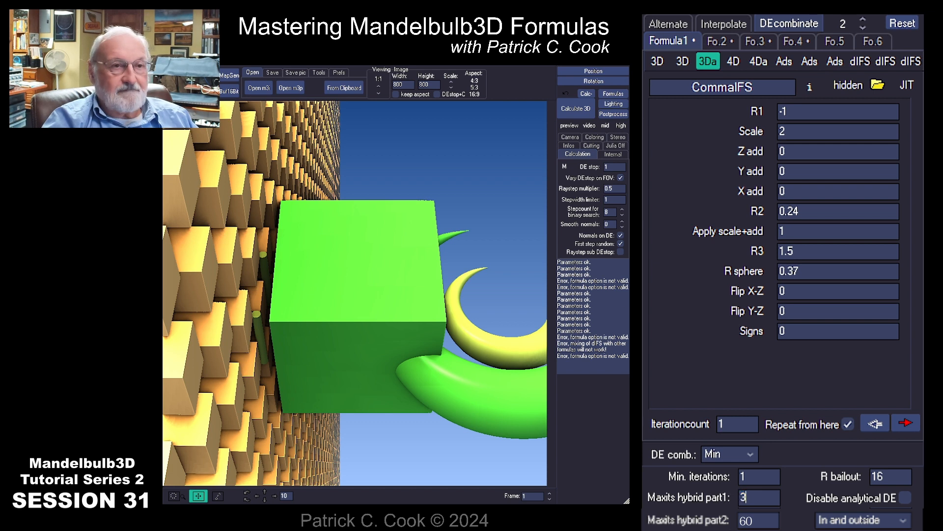
{"action": "left_click", "coordinate": [576, 108]}
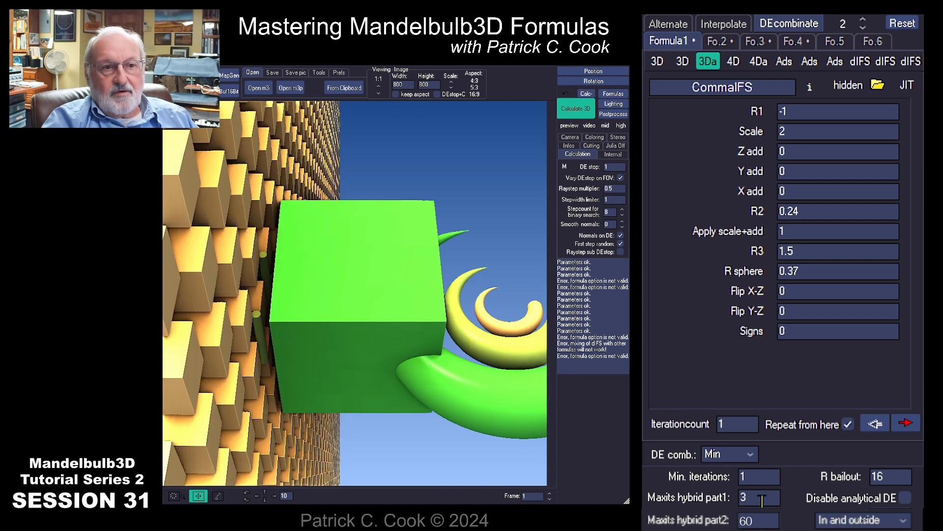
Step: Set Maxits hybrid part1 to 4 and recalculate the 3D image
{"action": "double_click", "coordinate": [743, 497]}
{"action": "type", "text": "4"}
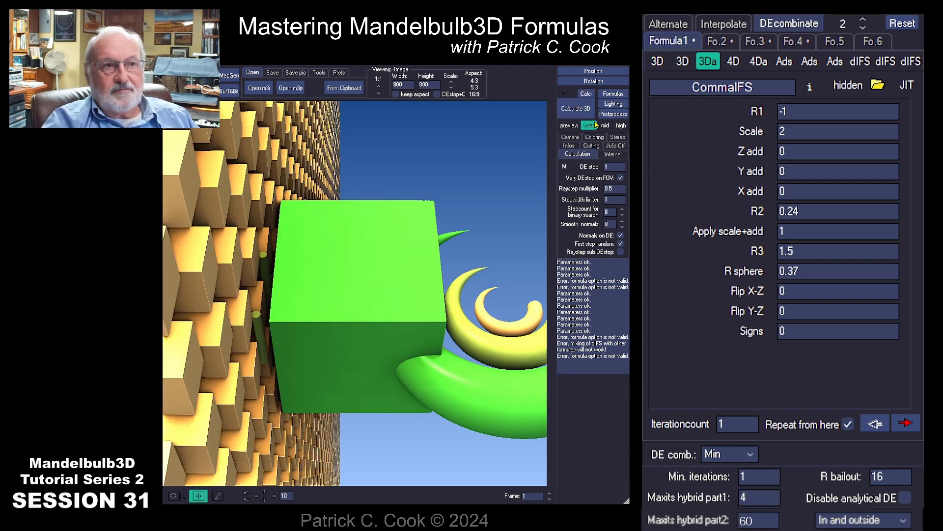
{"action": "left_click", "coordinate": [576, 109]}
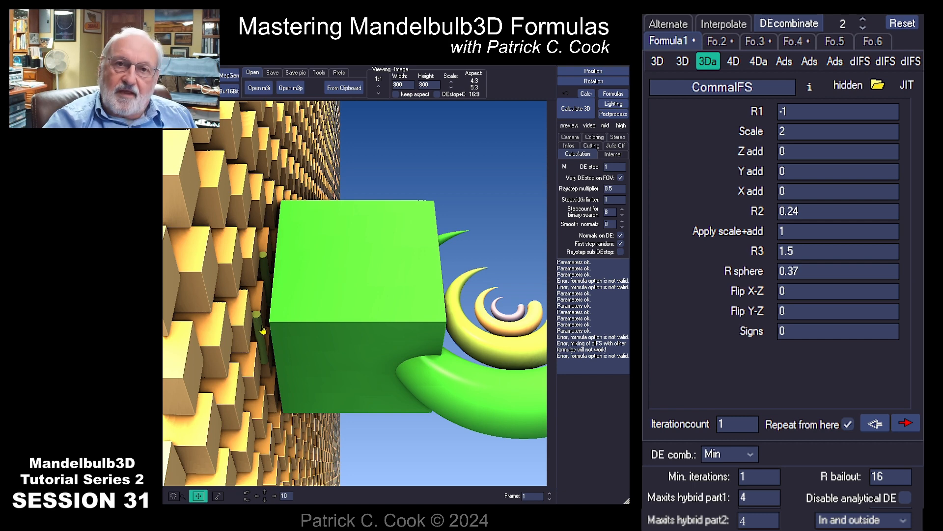
Step: Test Maxits hybrid part2 at 4, 3 and 2 by recalculating the 3D image
{"action": "left_click", "coordinate": [577, 110]}
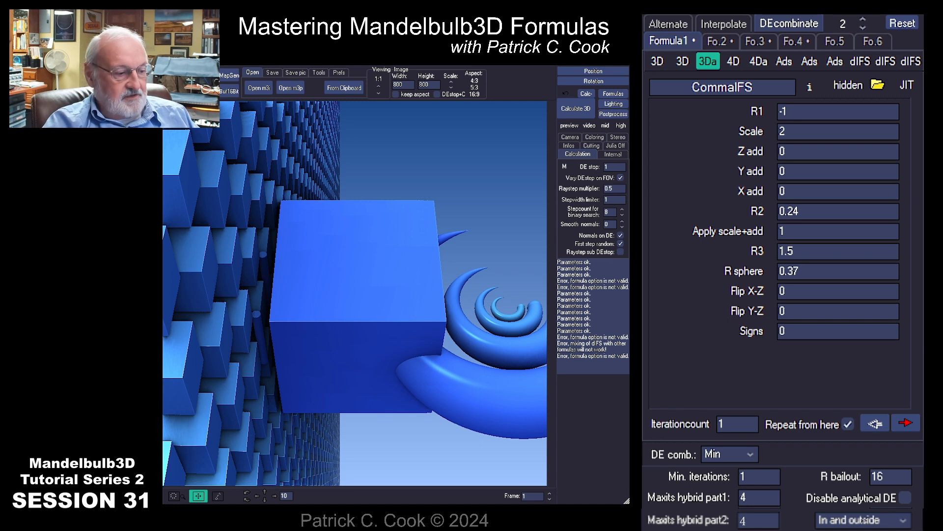
{"action": "left_click", "coordinate": [576, 109]}
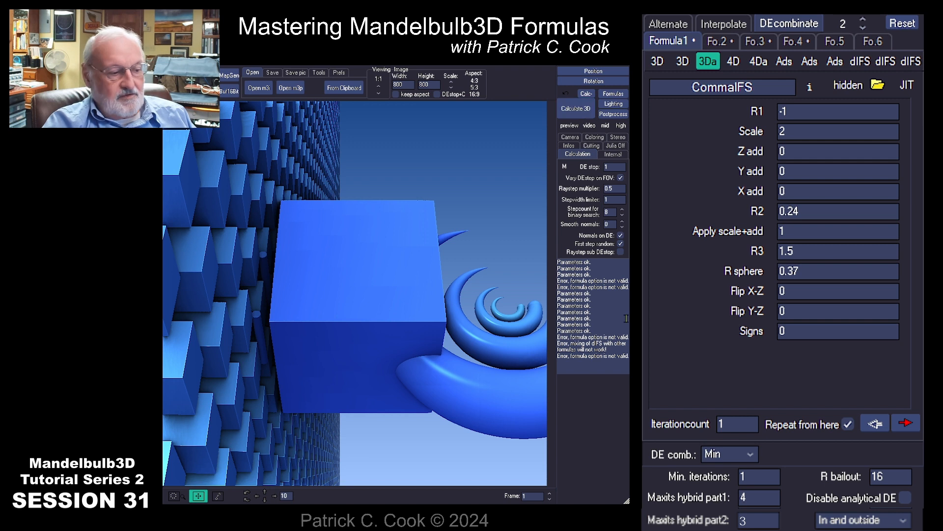
{"action": "left_click", "coordinate": [576, 109]}
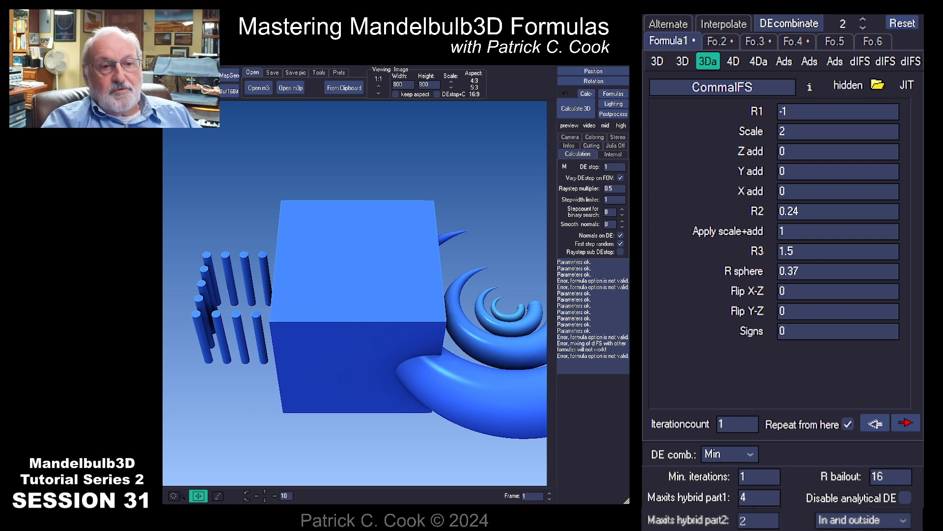
Step: Set both Maxits hybrid part1 and part2 to 60 and recalculate the 3D image
{"action": "type", "text": "60"}
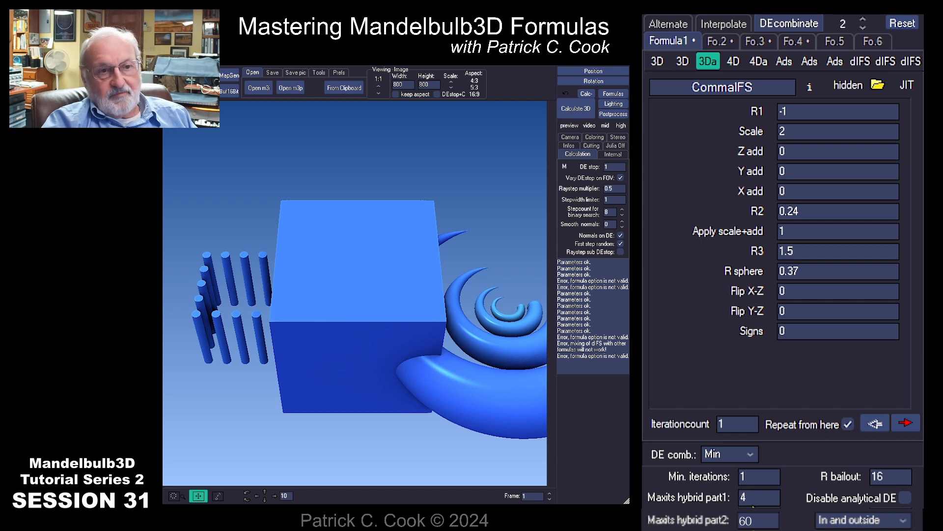
{"action": "left_click_drag", "start_coordinate": [762, 498], "coordinate": [707, 502]}
{"action": "type", "text": "60"}
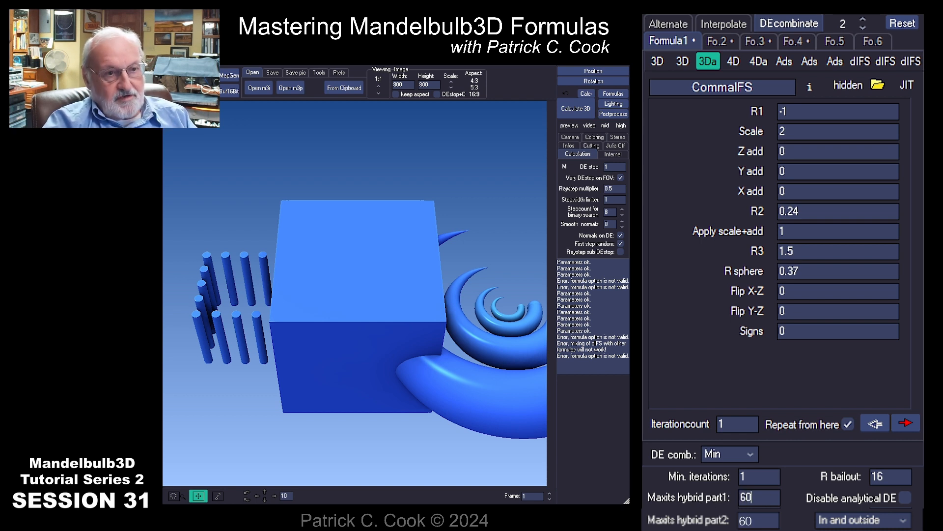
{"action": "left_click", "coordinate": [572, 109]}
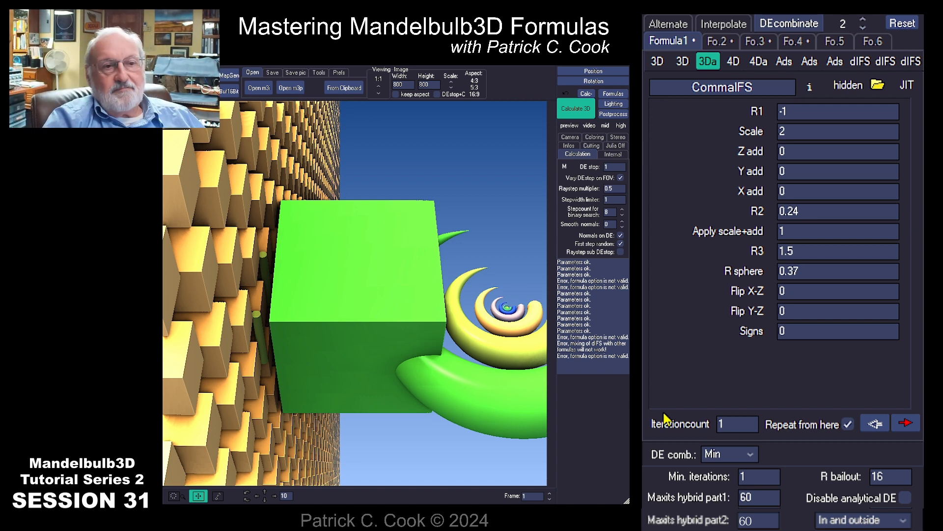
{"action": "double_click", "coordinate": [728, 424]}
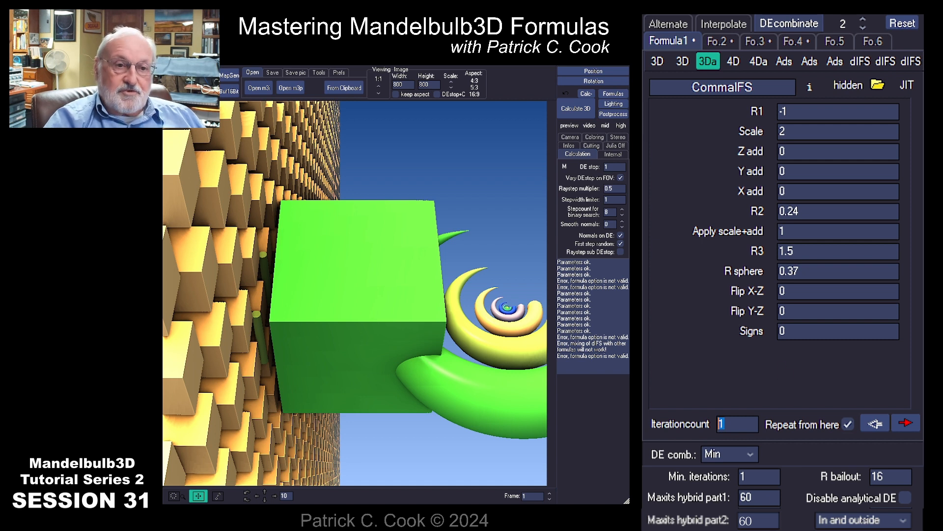
{"action": "double_click", "coordinate": [766, 499]}
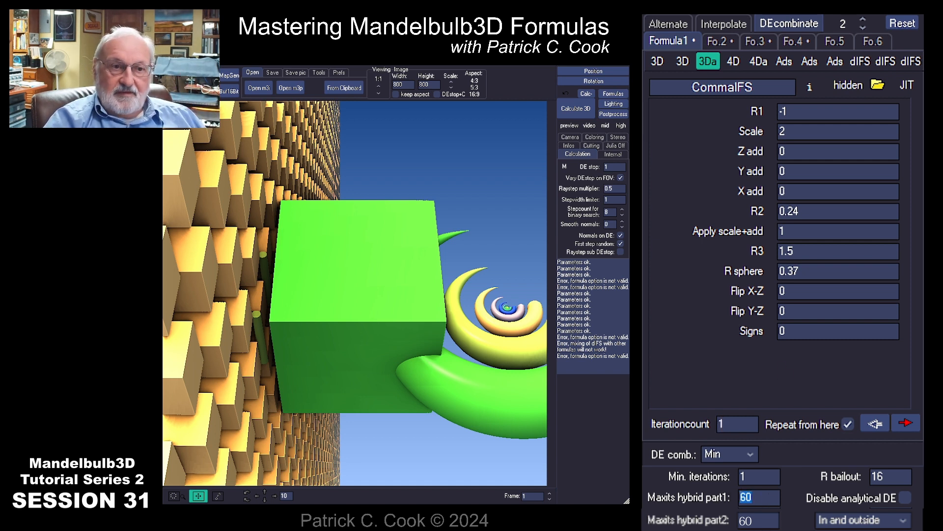
{"action": "left_click", "coordinate": [761, 498]}
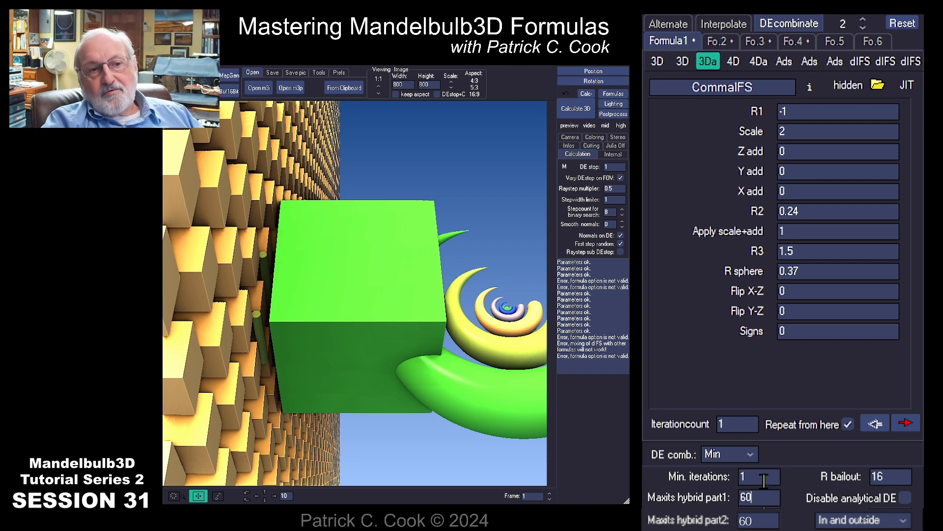
Step: Test Min. iterations at 30 by recalculating the 3D image, and restore the value to 1
{"action": "double_click", "coordinate": [757, 478]}
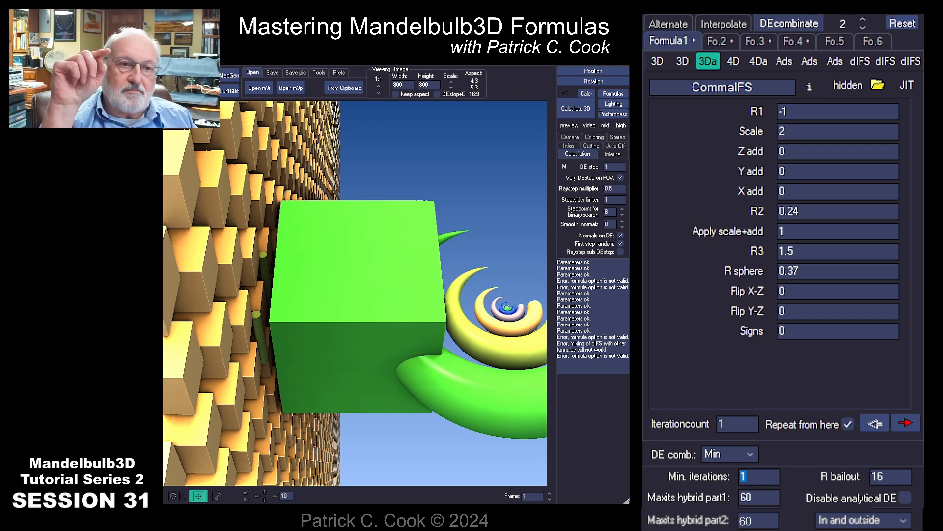
{"action": "type", "text": "30"}
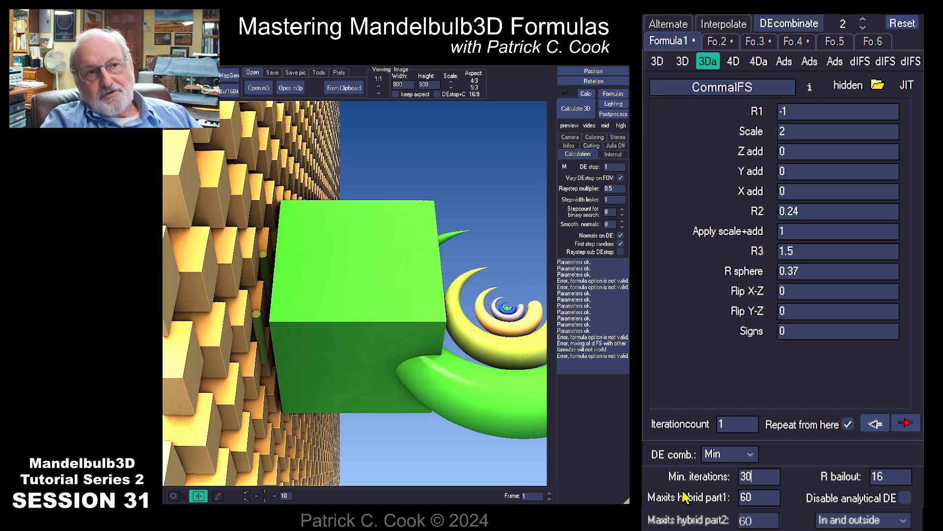
{"action": "left_click", "coordinate": [576, 108]}
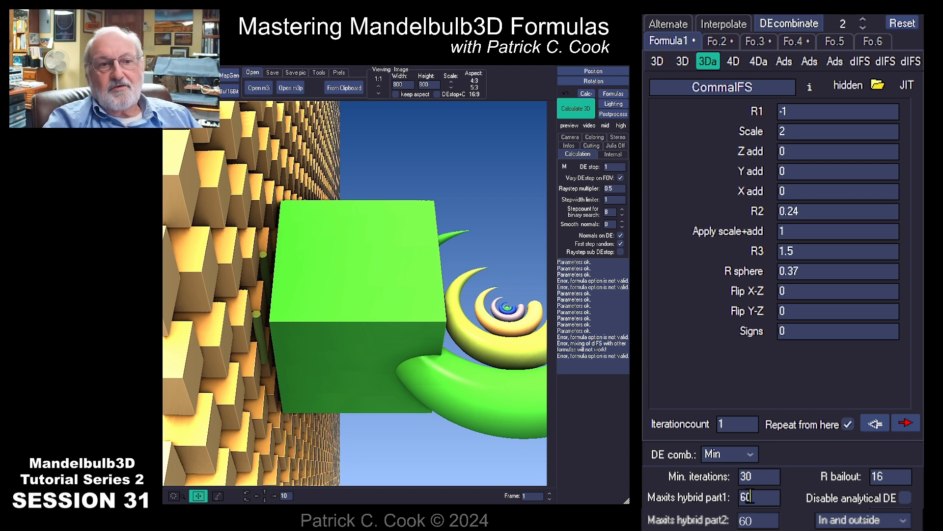
{"action": "double_click", "coordinate": [747, 476]}
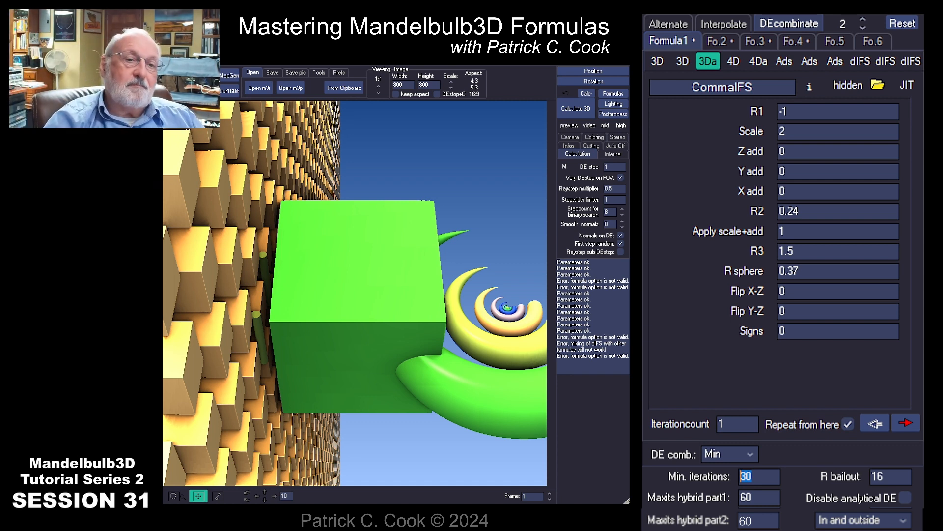
{"action": "type", "text": "1"}
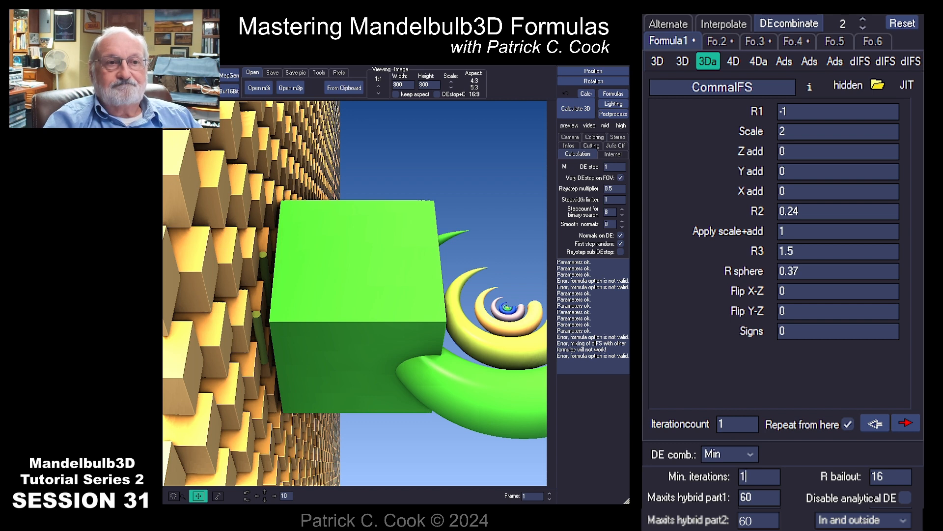